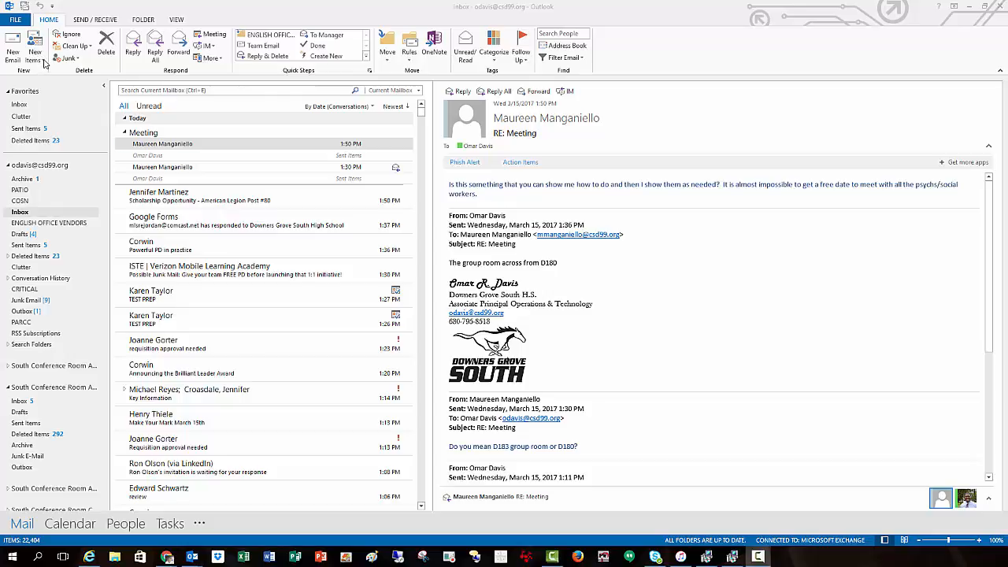
- Create a new meeting request and add the five invitees to the To field from the name suggestions
{"action": "left_click", "coordinate": [35, 59]}
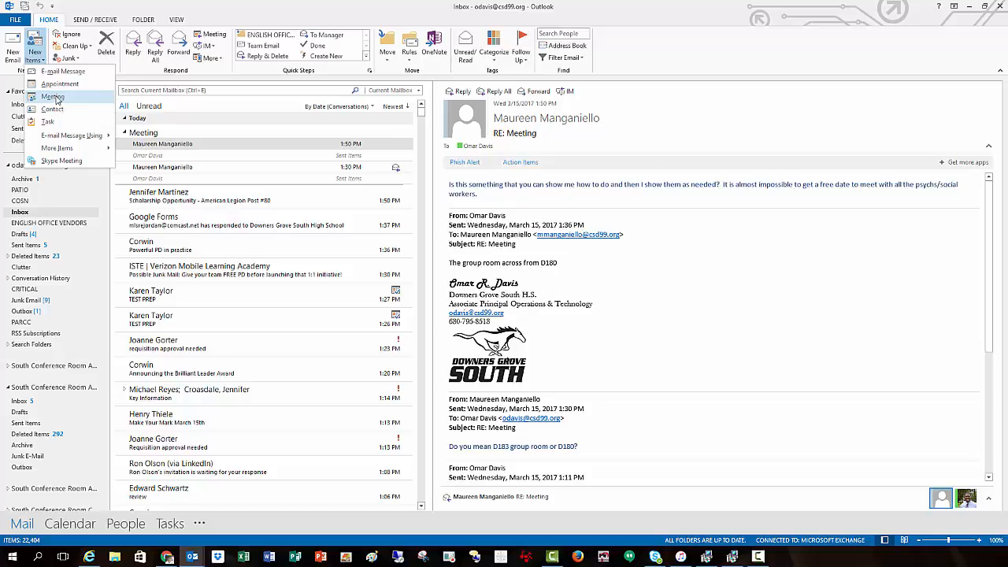
{"action": "left_click", "coordinate": [53, 97]}
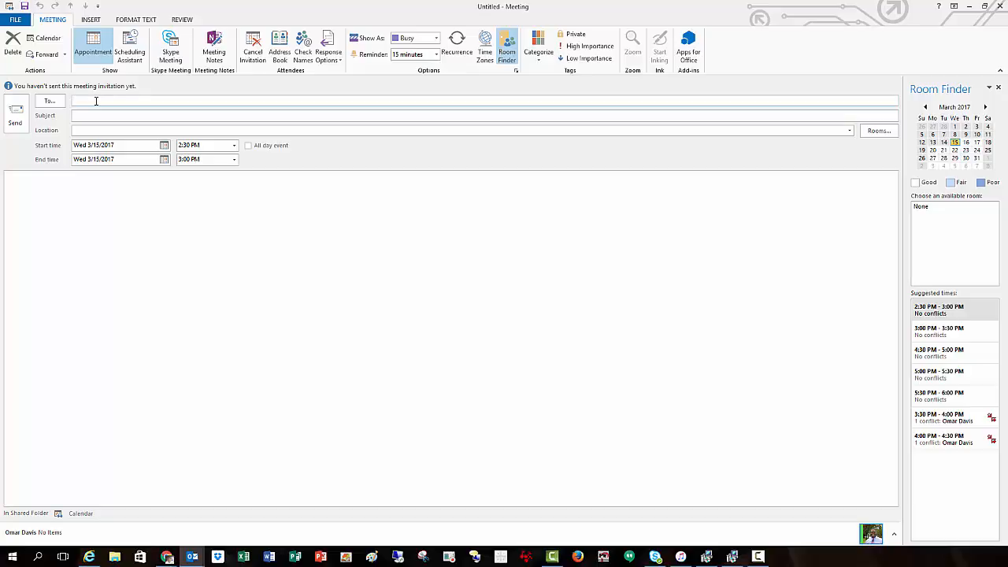
{"action": "type", "text": "mon"}
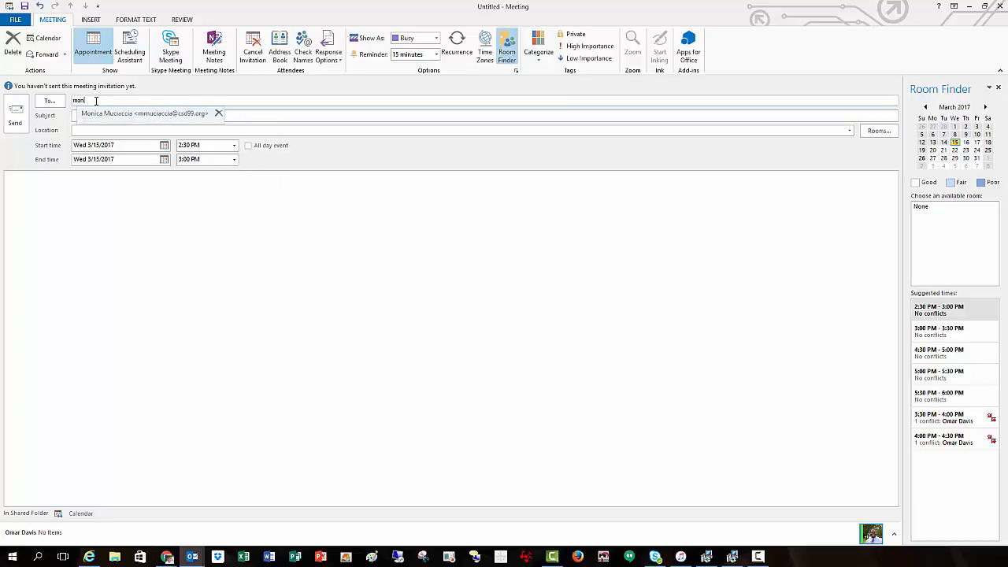
{"action": "key", "text": "Return"}
{"action": "type", "text": "cia; Cathe"}
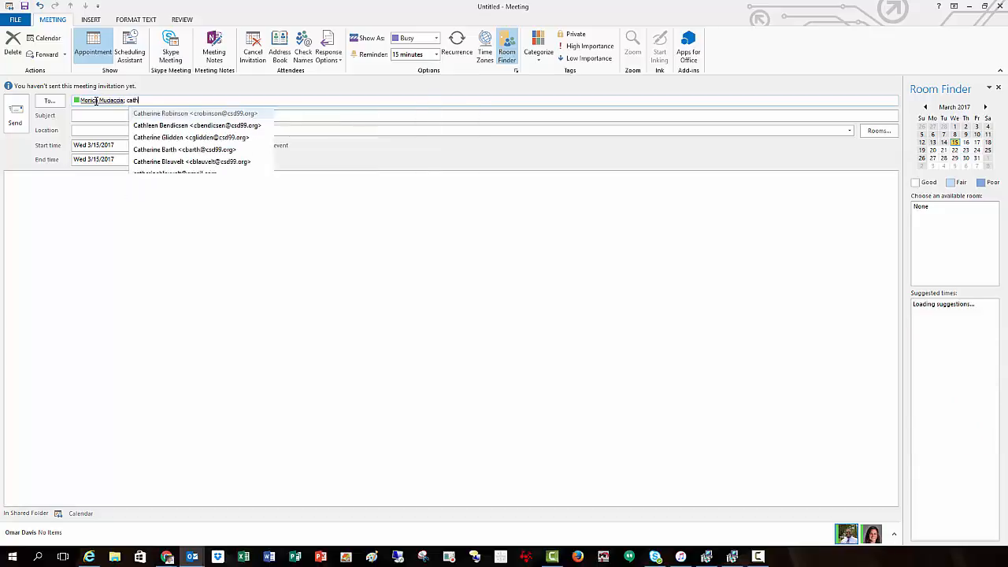
{"action": "key", "text": "Return"}
{"action": "type", "text": "kri"}
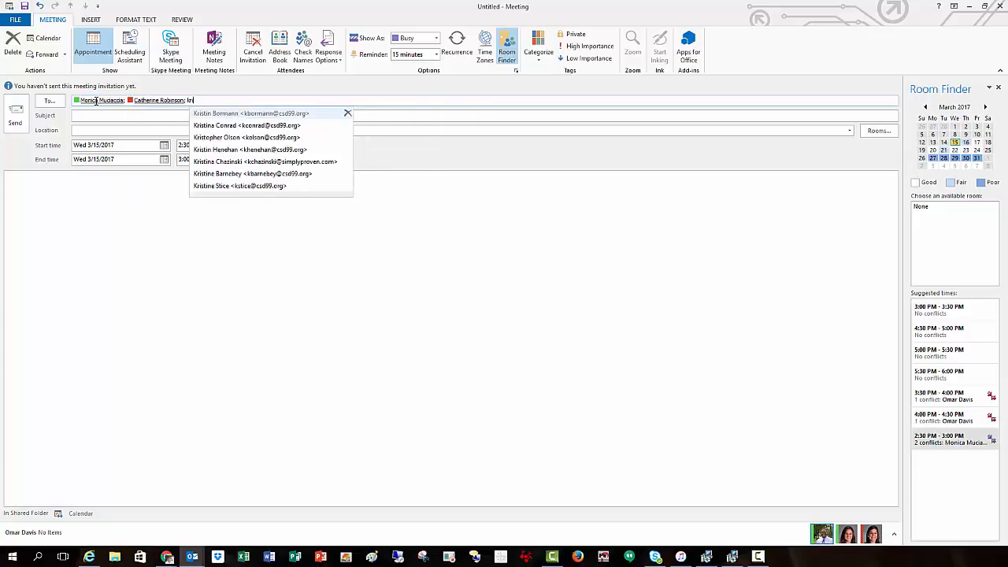
{"action": "key", "text": "Return"}
{"action": "type", "text": "step"}
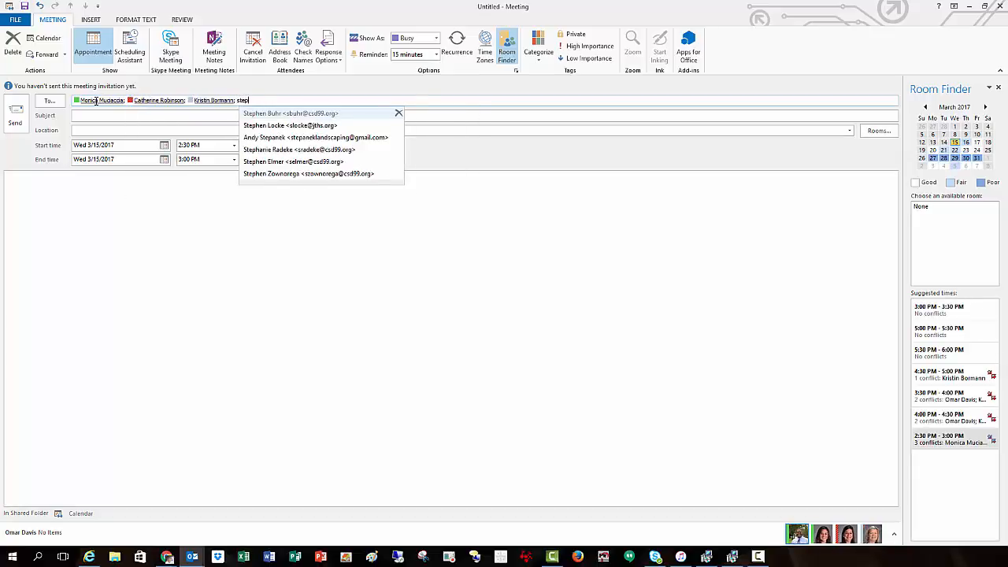
{"action": "key", "text": "Return"}
{"action": "type", "text": "bi"}
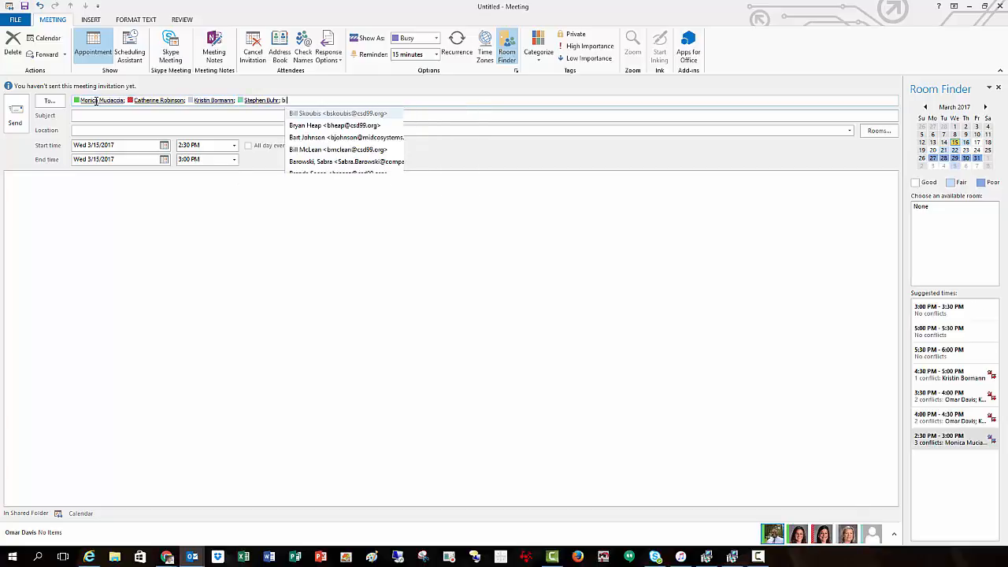
{"action": "key", "text": "Return"}
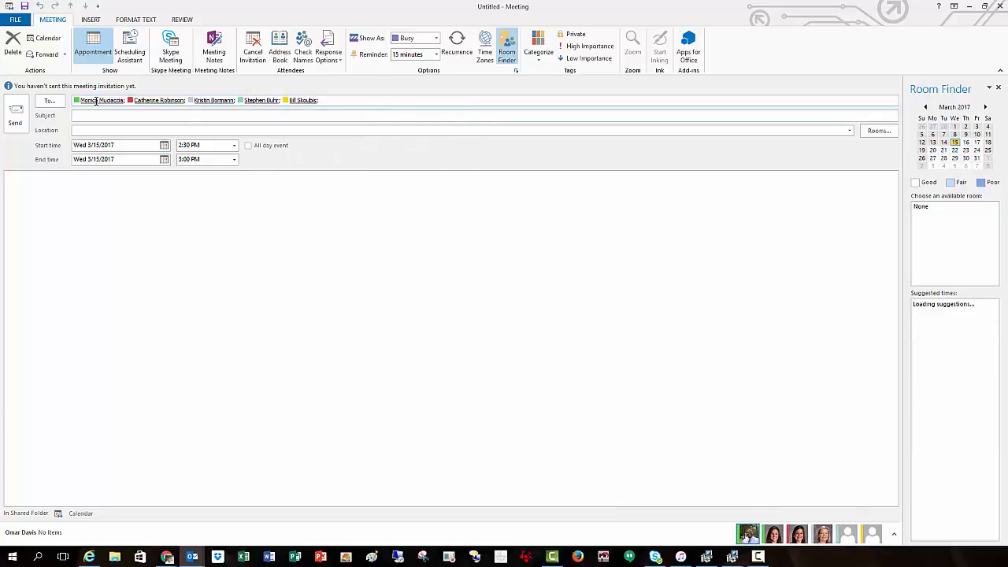
- Enter TEST as both the subject and the location of the meeting
{"action": "type", "text": "TEST"}
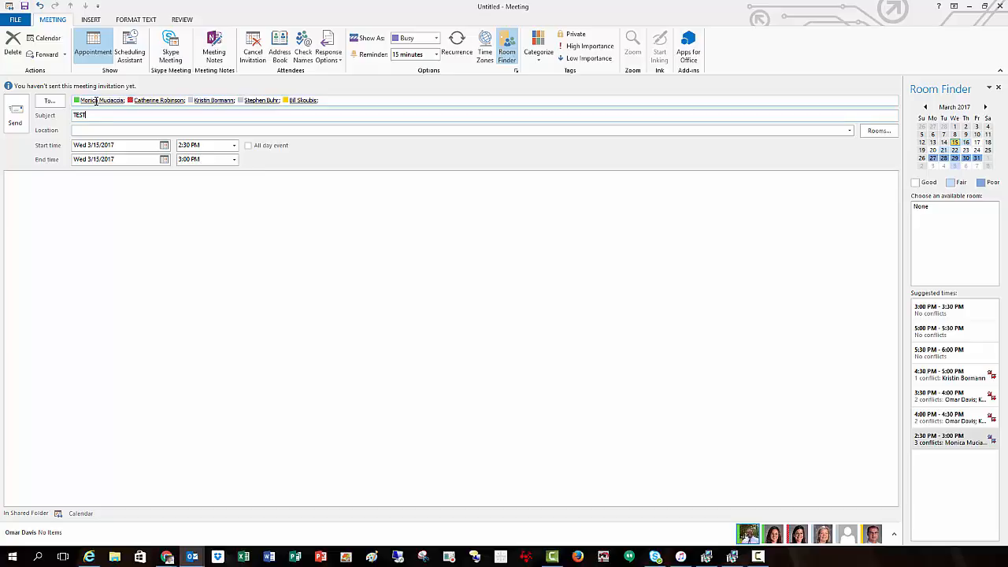
{"action": "key", "text": "Tab"}
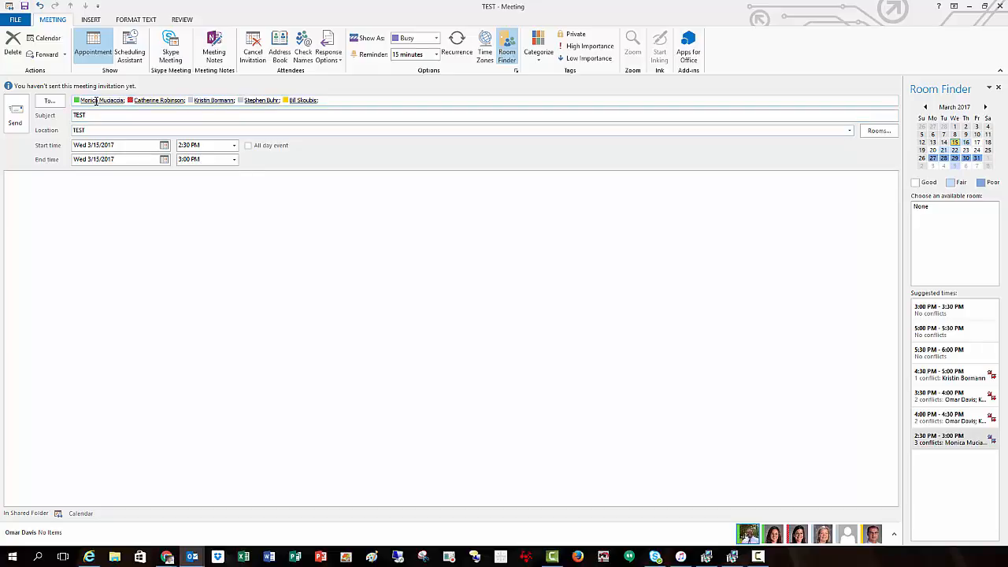
{"action": "key", "text": "Tab"}
- Write "TEST." as the body of the meeting invitation, keeping the default start and end times
{"action": "key", "text": "Tab"}
{"action": "key", "text": "Tab"}
{"action": "key", "text": "Tab"}
{"action": "key", "text": "Tab"}
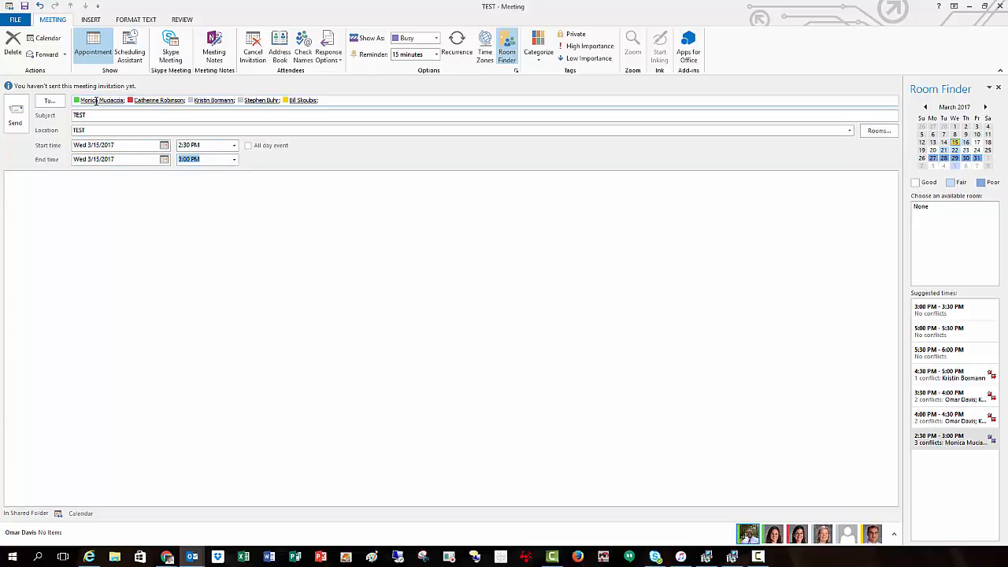
{"action": "key", "text": "Tab"}
{"action": "key", "text": "Tab"}
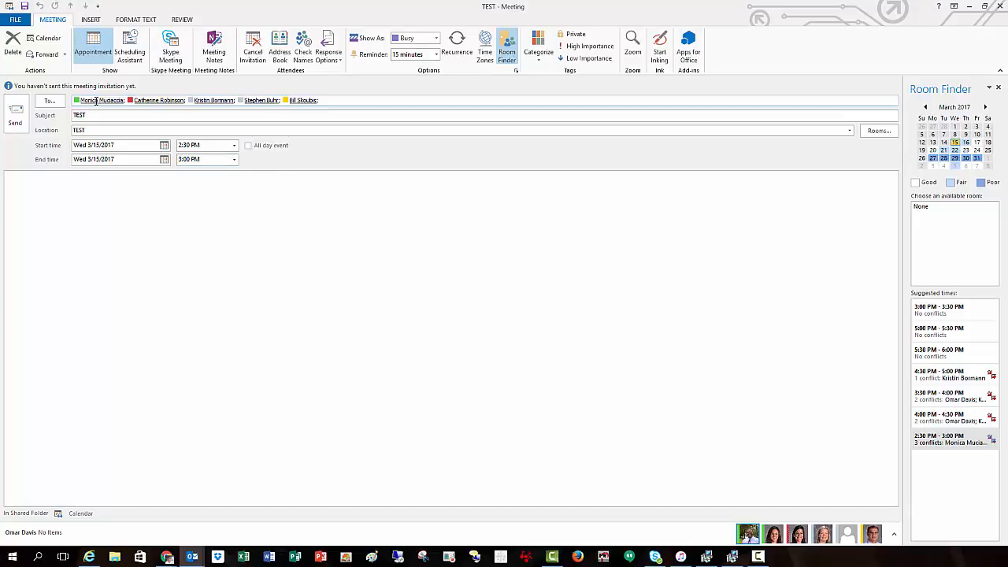
{"action": "key", "text": "shift+Tab"}
{"action": "key", "text": "shift+Tab"}
{"action": "key", "text": "shift+Tab"}
{"action": "key", "text": "shift+Tab"}
{"action": "key", "text": "shift+Tab"}
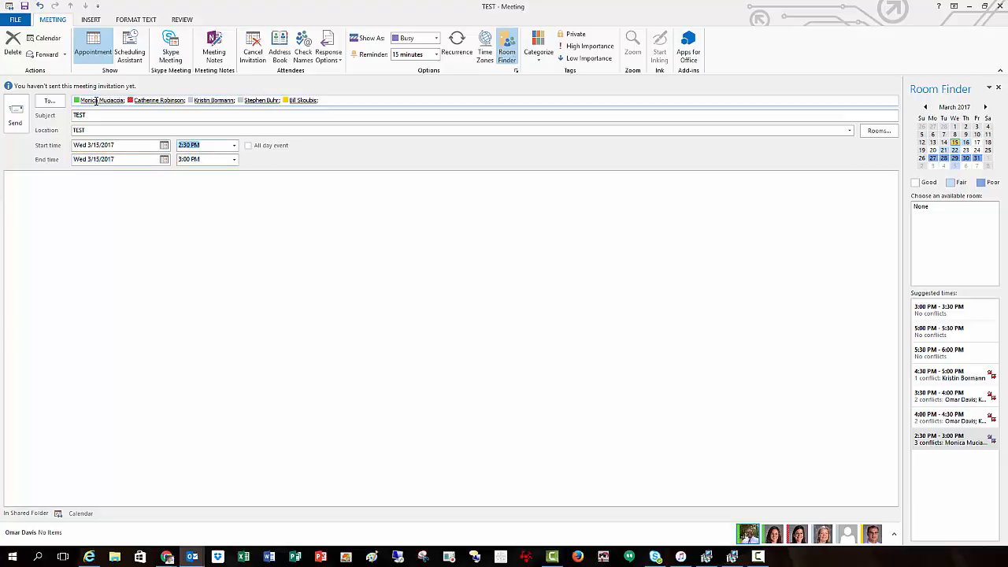
{"action": "key", "text": "Tab"}
{"action": "key", "text": "Tab"}
{"action": "key", "text": "Tab"}
{"action": "key", "text": "Tab"}
{"action": "key", "text": "Tab"}
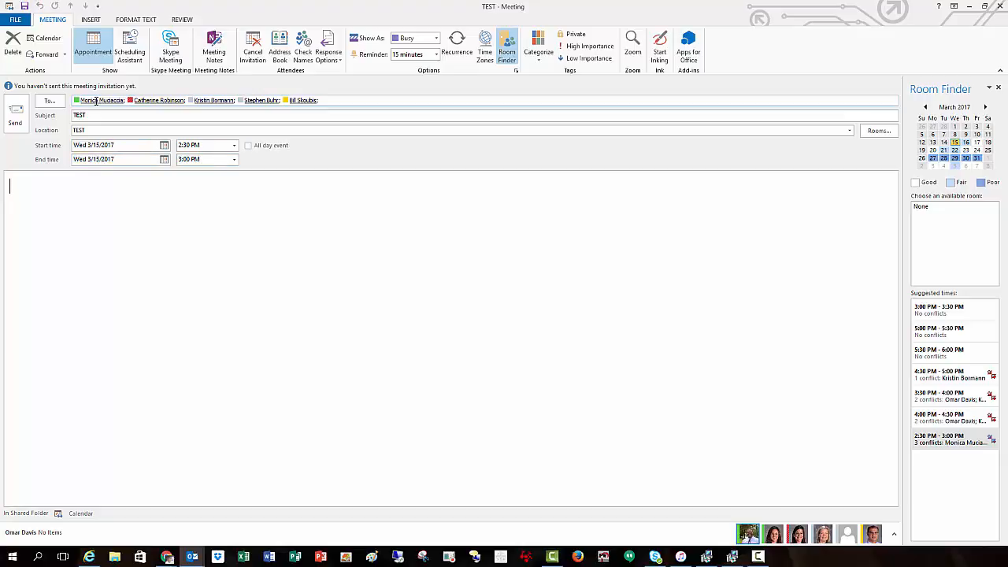
{"action": "type", "text": "TEST."}
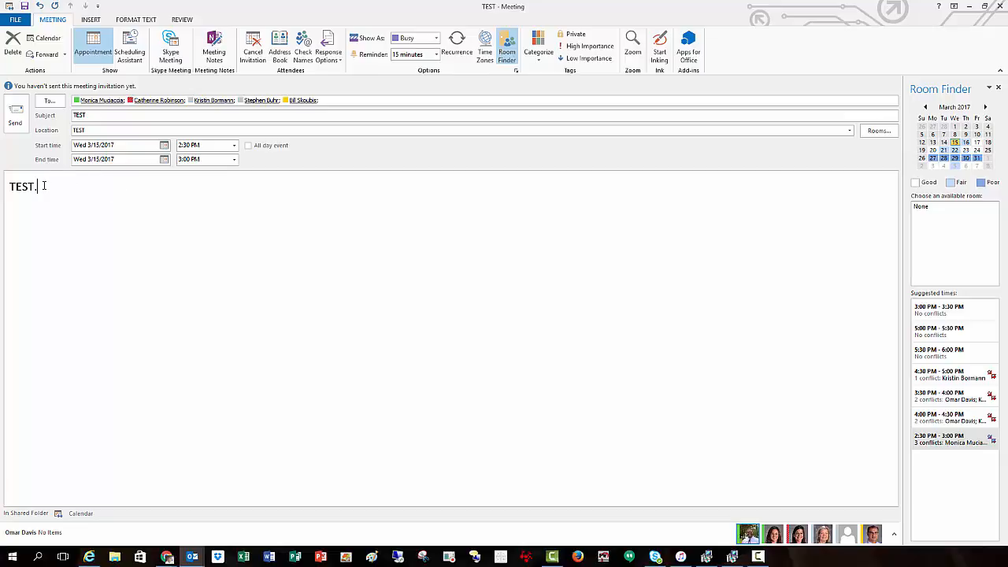
- Show the attendees' availability in the Scheduling Assistant and widen the Room Finder pane
{"action": "left_click", "coordinate": [140, 44]}
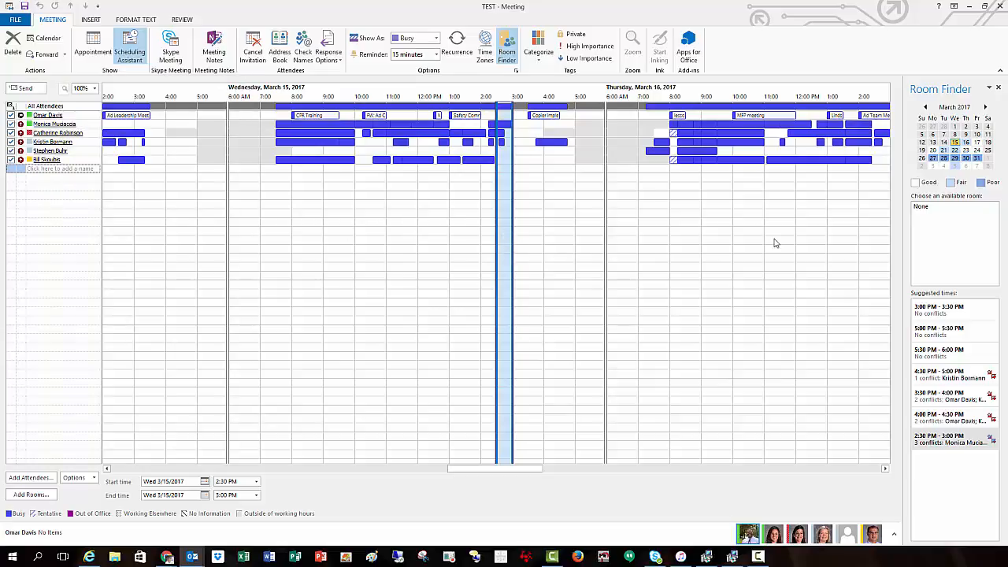
{"action": "left_click_drag", "start_coordinate": [904, 235], "coordinate": [845, 233]}
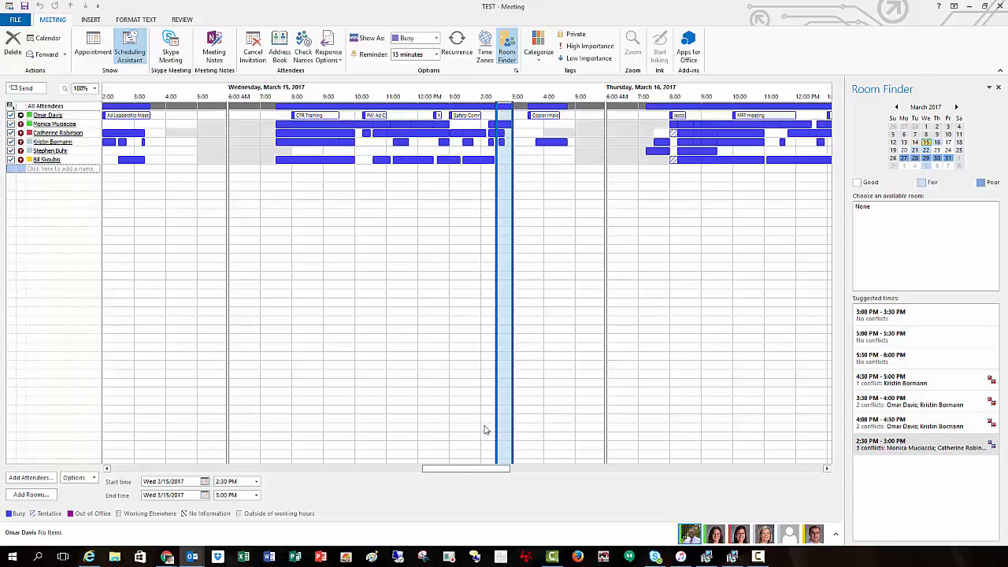
- Review attendee availability through late March, then try the suggested March 15 slots at 5:00, 3:00, 5:30 and 2:30 PM
{"action": "left_click_drag", "start_coordinate": [465, 473], "coordinate": [592, 480]}
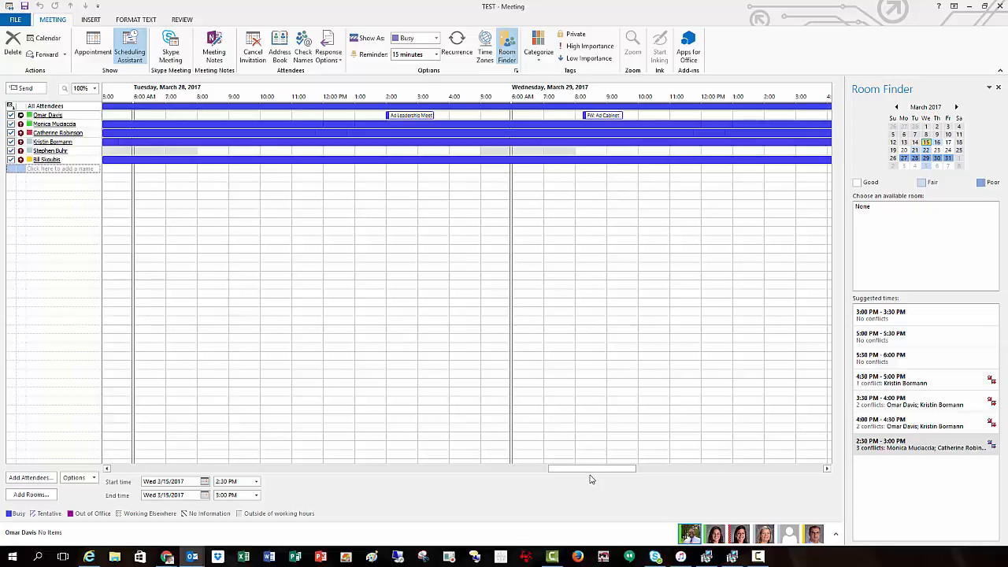
{"action": "left_click_drag", "start_coordinate": [592, 471], "coordinate": [463, 468]}
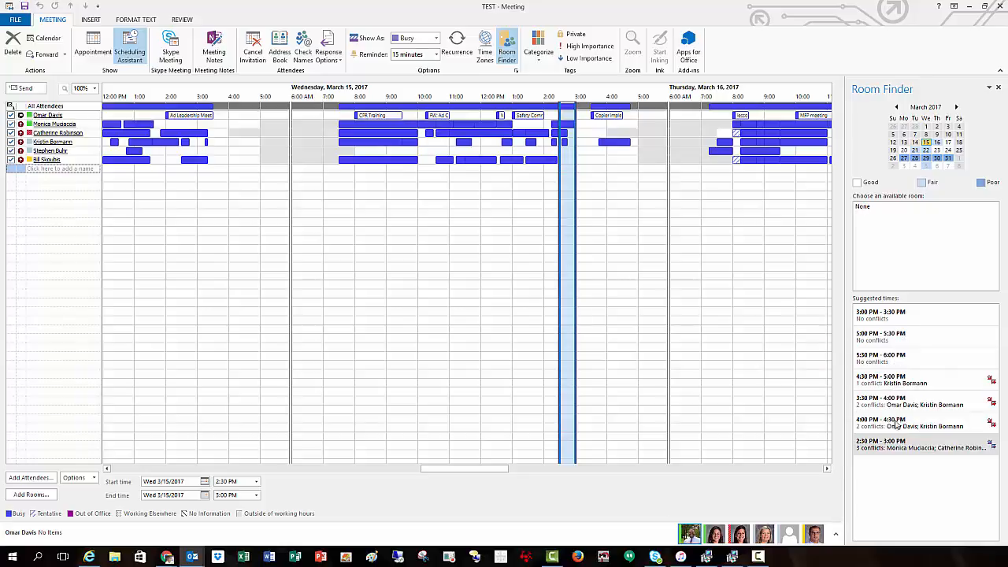
{"action": "left_click", "coordinate": [913, 341]}
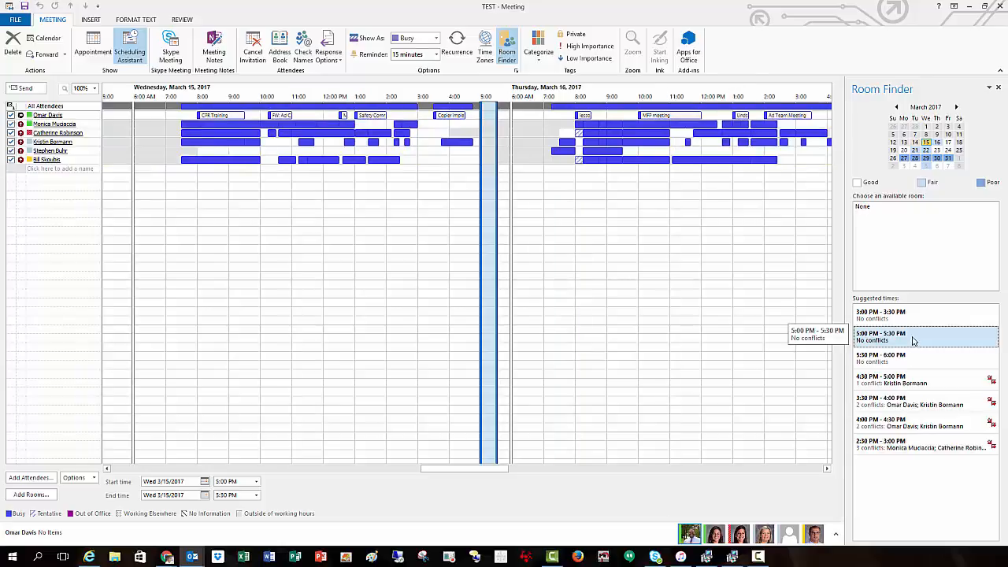
{"action": "left_click", "coordinate": [912, 318]}
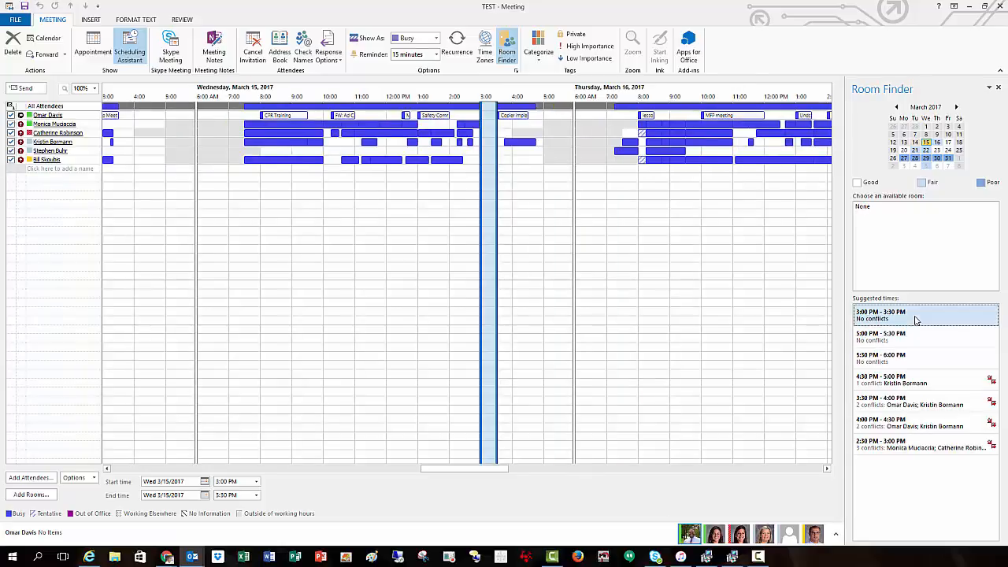
{"action": "left_click", "coordinate": [902, 360]}
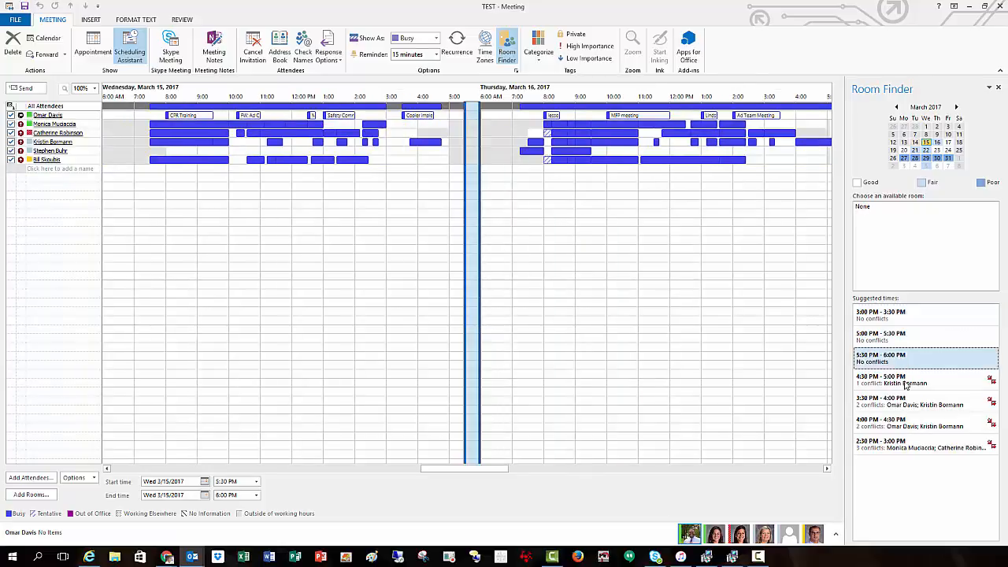
{"action": "left_click", "coordinate": [892, 447]}
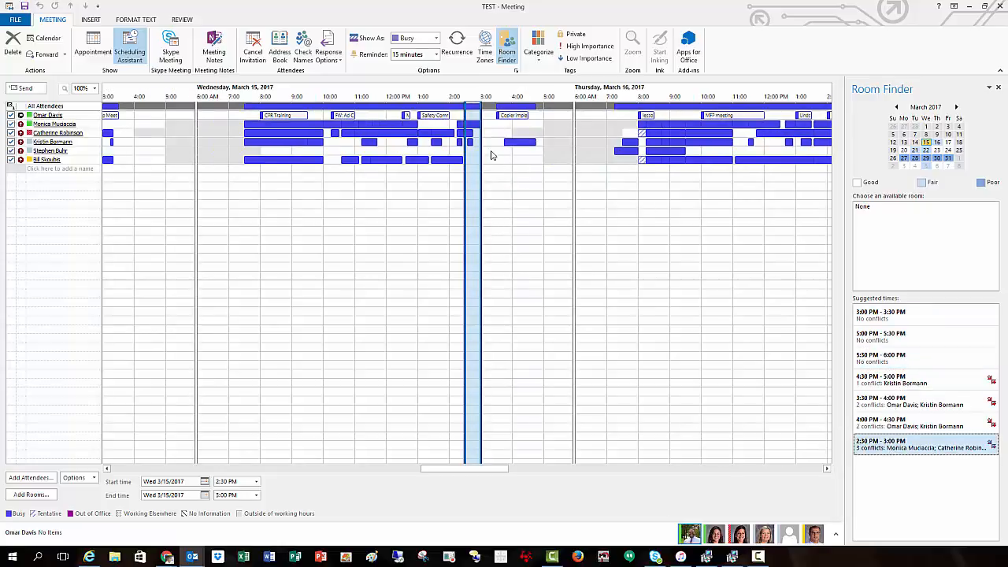
- Adjust the meeting slot in the availability grid to 3:00–3:30 PM on Wednesday, March 15
{"action": "left_click_drag", "start_coordinate": [479, 163], "coordinate": [490, 164]}
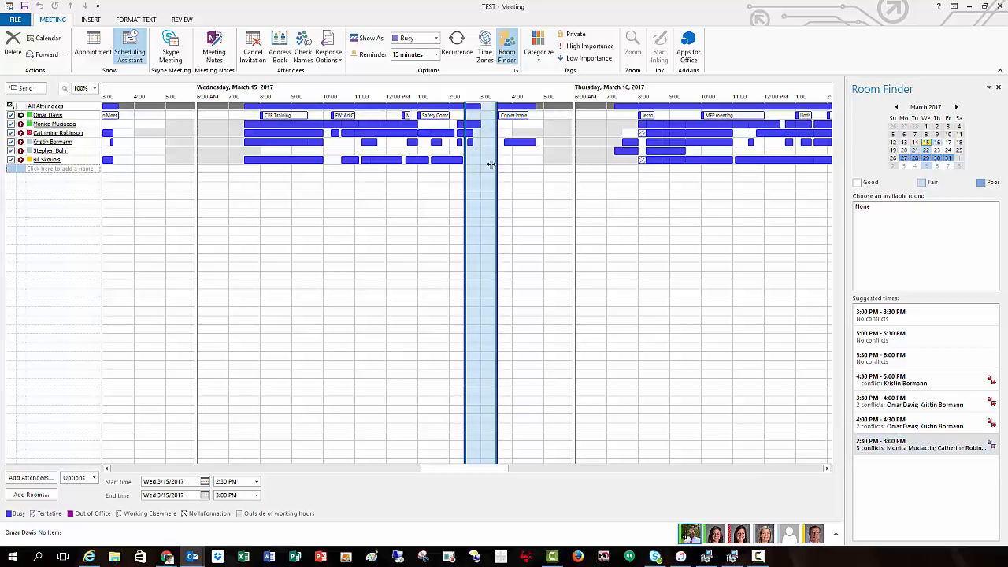
{"action": "left_click_drag", "start_coordinate": [474, 170], "coordinate": [474, 169]}
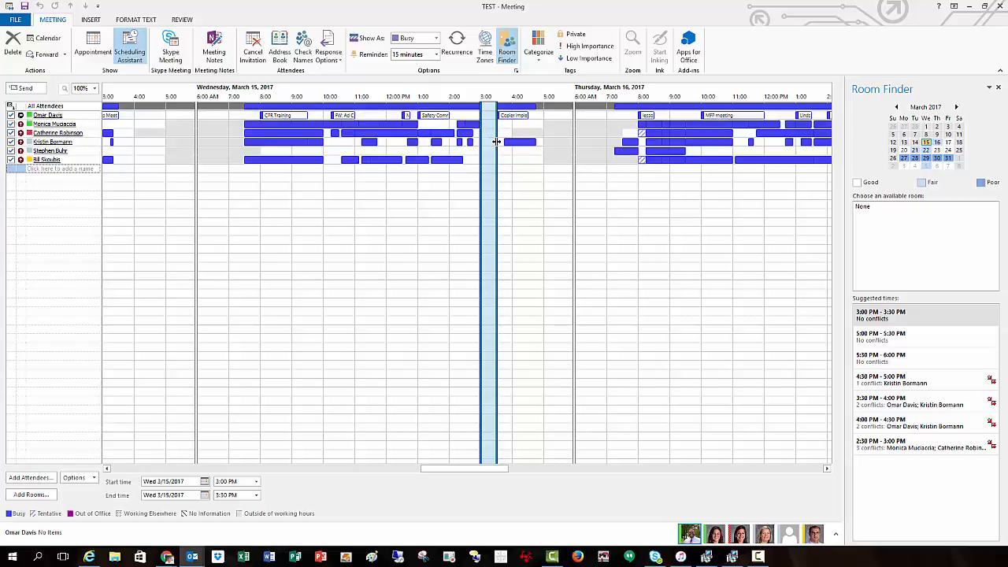
{"action": "left_click_drag", "start_coordinate": [496, 142], "coordinate": [480, 167]}
- Move the meeting slot to Friday, March 17 at 10:00 AM and extend it to end at 11:00 AM
{"action": "mouse_move", "coordinate": [495, 469]}
{"action": "left_mouse_down"}
{"action": "mouse_move", "coordinate": [517, 473]}
{"action": "mouse_move", "coordinate": [495, 471]}
{"action": "left_mouse_up"}
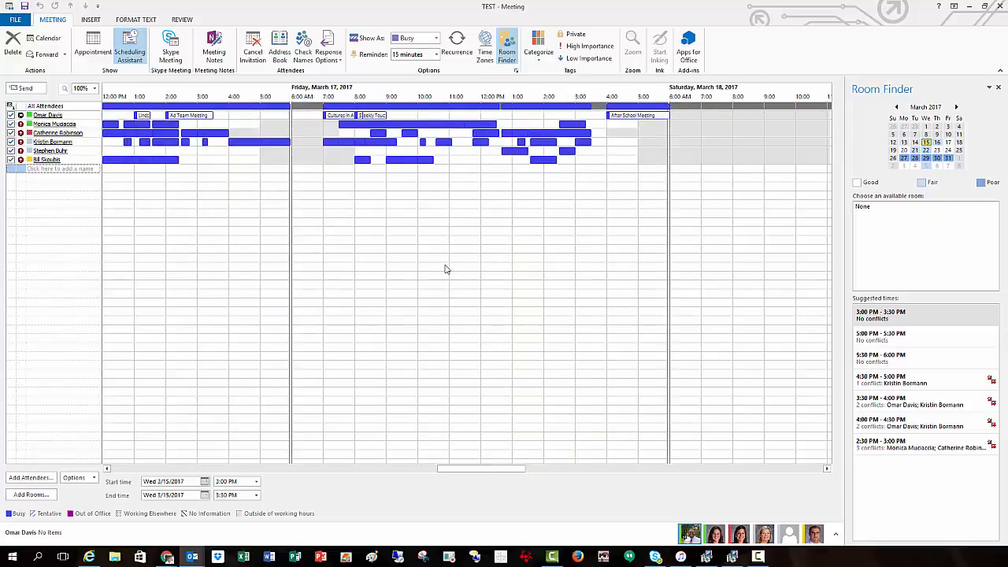
{"action": "left_click", "coordinate": [420, 193]}
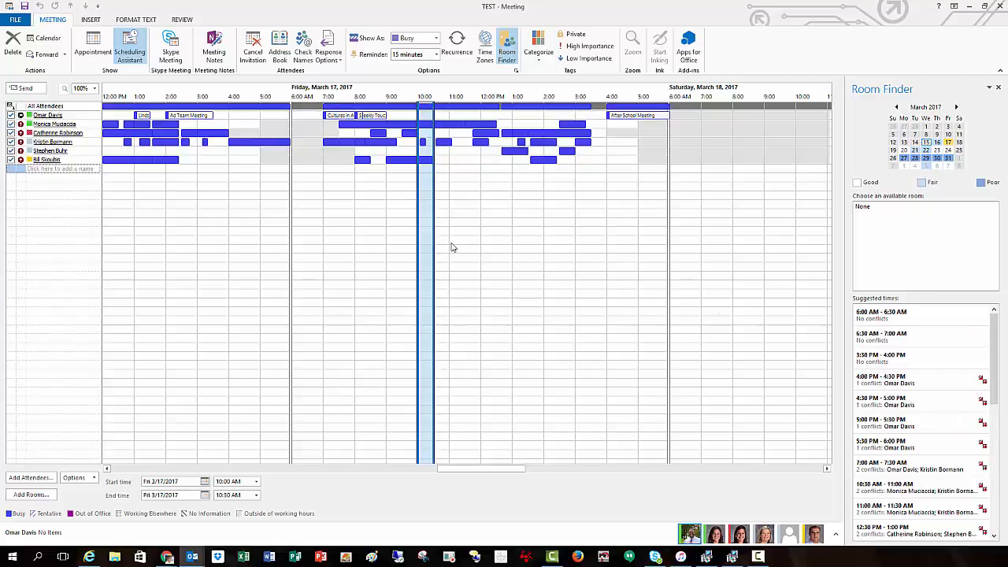
{"action": "left_click_drag", "start_coordinate": [432, 240], "coordinate": [446, 239]}
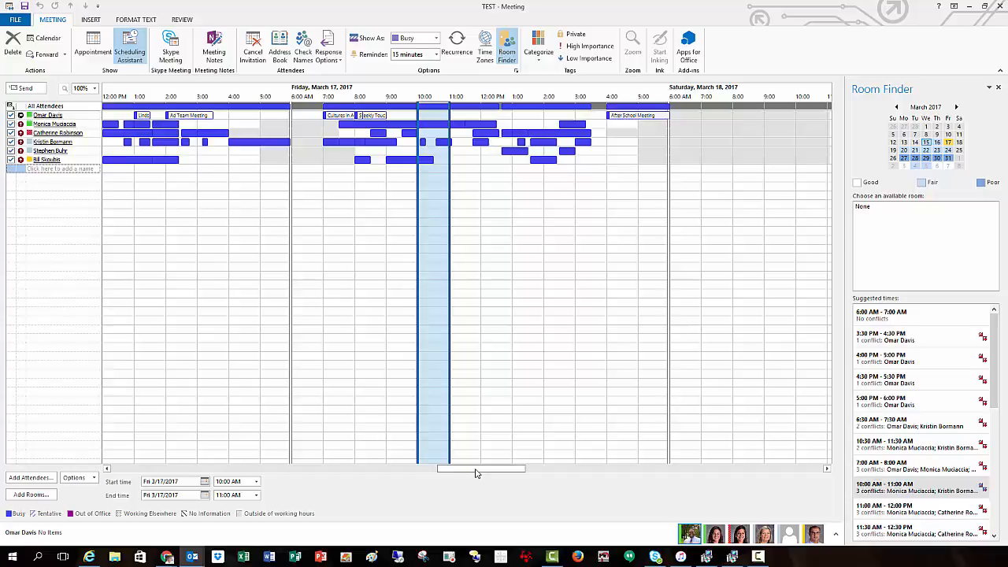
- Reschedule the meeting to Wednesday, March 15, 3:00–3:30 PM in the availability grid and return to the appointment details
{"action": "left_click_drag", "start_coordinate": [476, 472], "coordinate": [460, 468]}
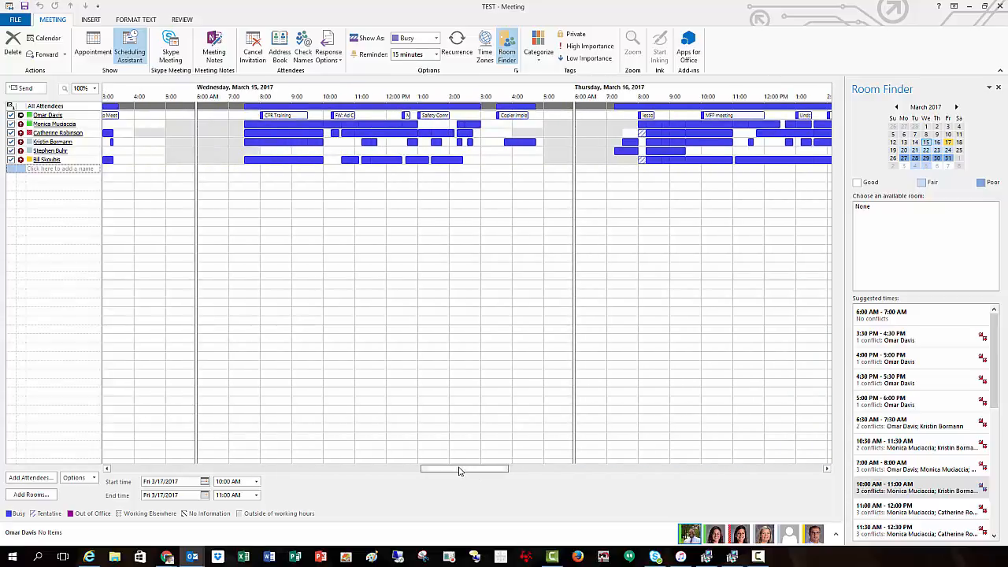
{"action": "left_click", "coordinate": [483, 195]}
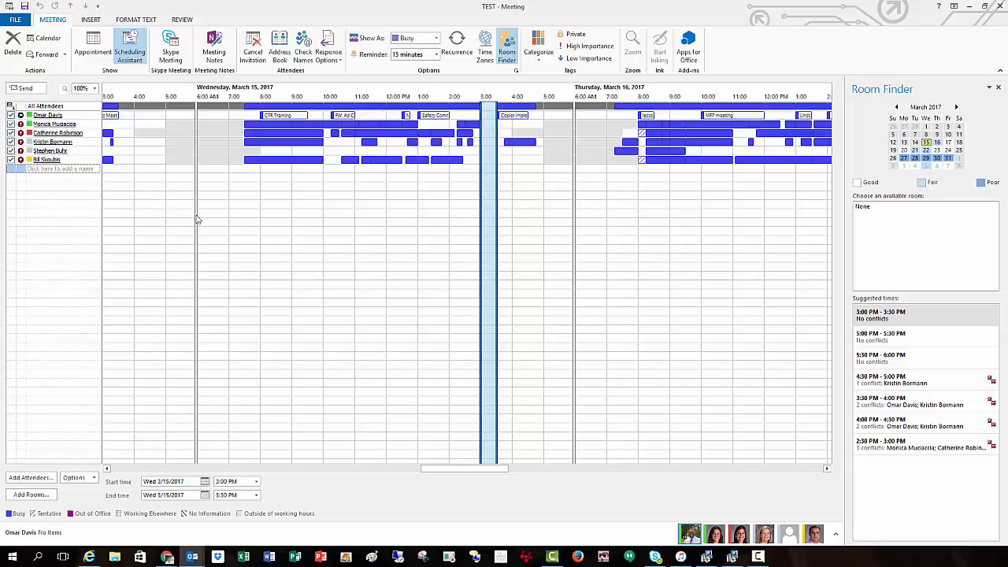
{"action": "left_click", "coordinate": [93, 46]}
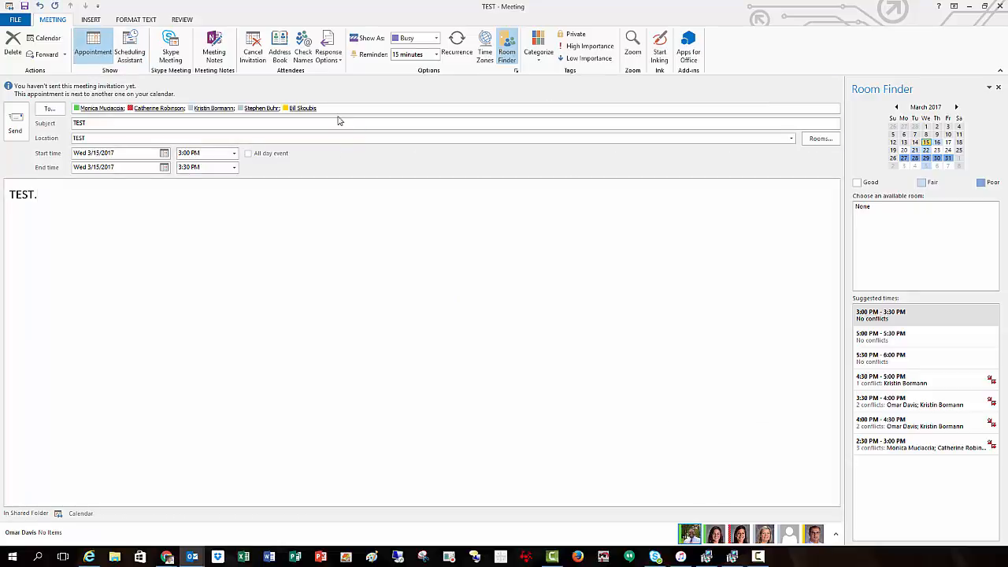
{"action": "left_click", "coordinate": [134, 51]}
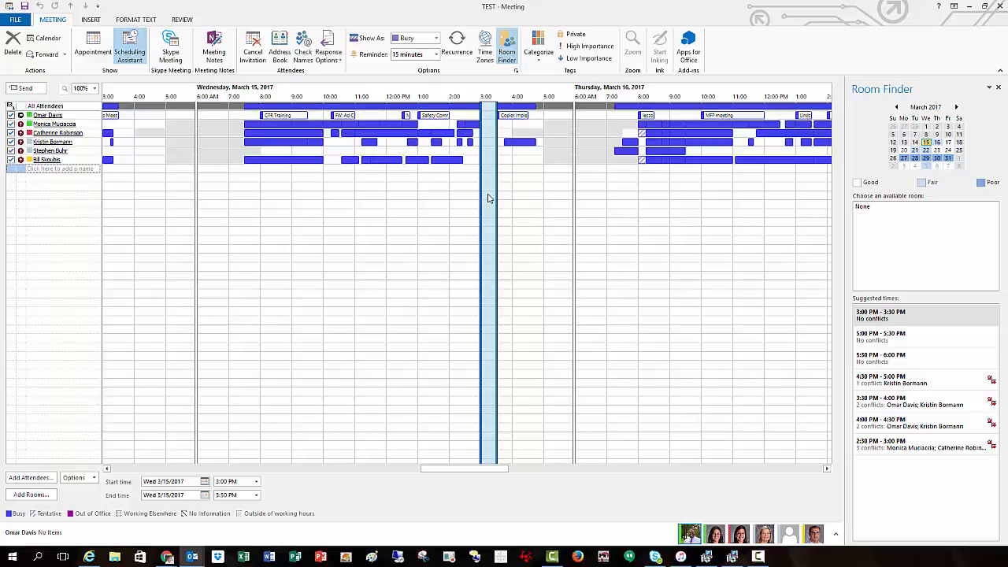
{"action": "left_click", "coordinate": [93, 45]}
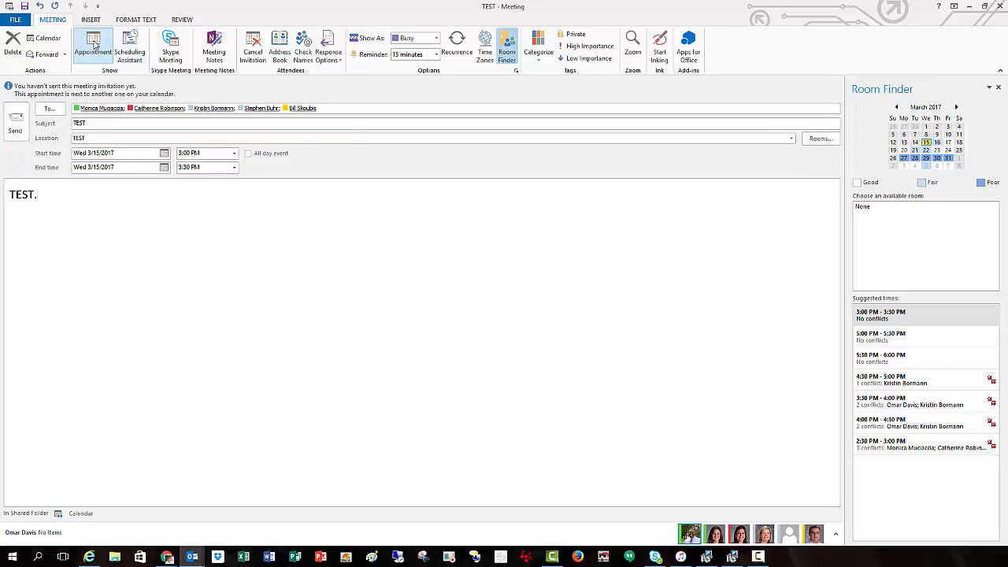
{"action": "left_click", "coordinate": [374, 108]}
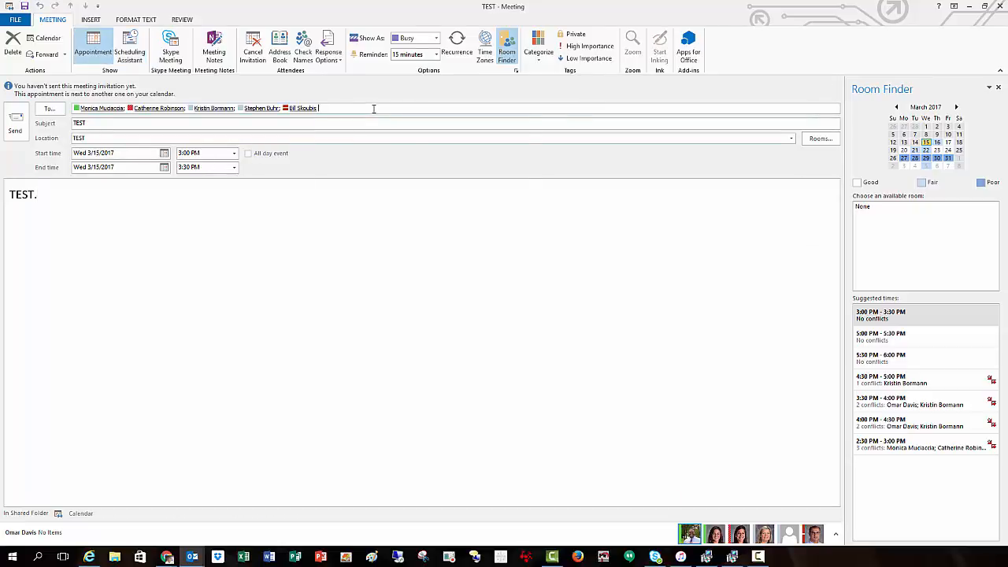
{"action": "type", "text": "jen"}
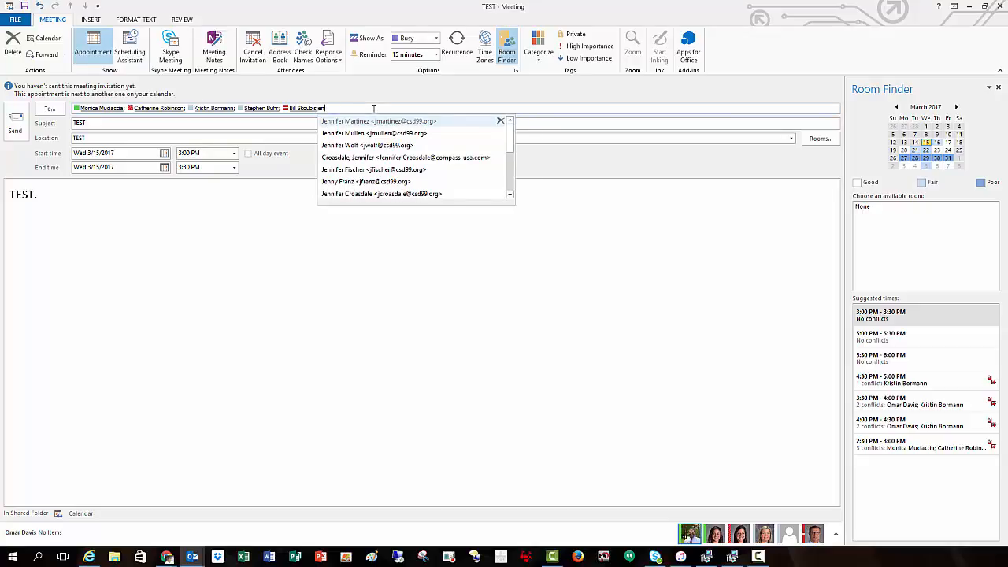
{"action": "key", "text": "BackSpace"}
{"action": "key", "text": "BackSpace"}
{"action": "key", "text": "BackSpace"}
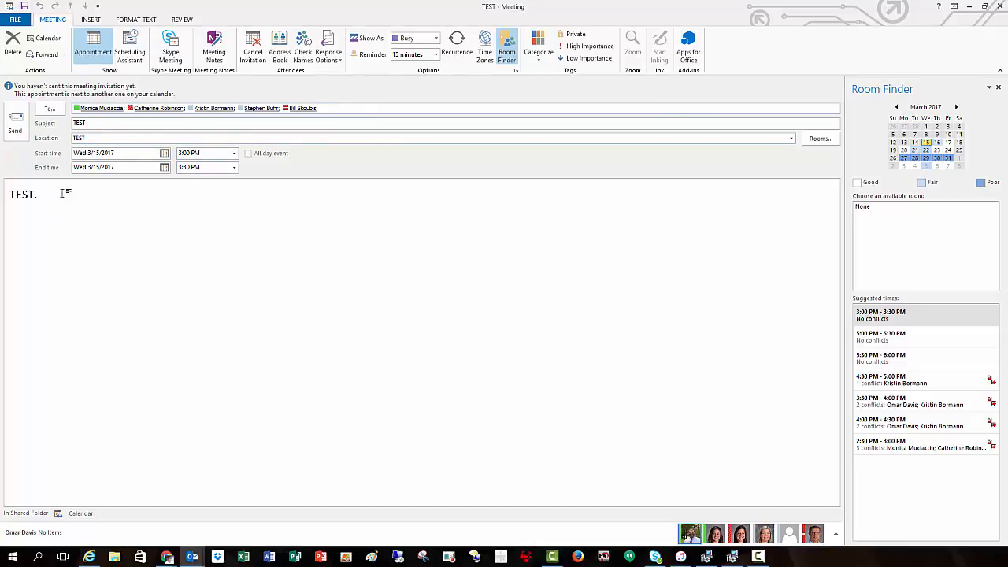
- Send the meeting invitation to the attendees
{"action": "left_click", "coordinate": [17, 122]}
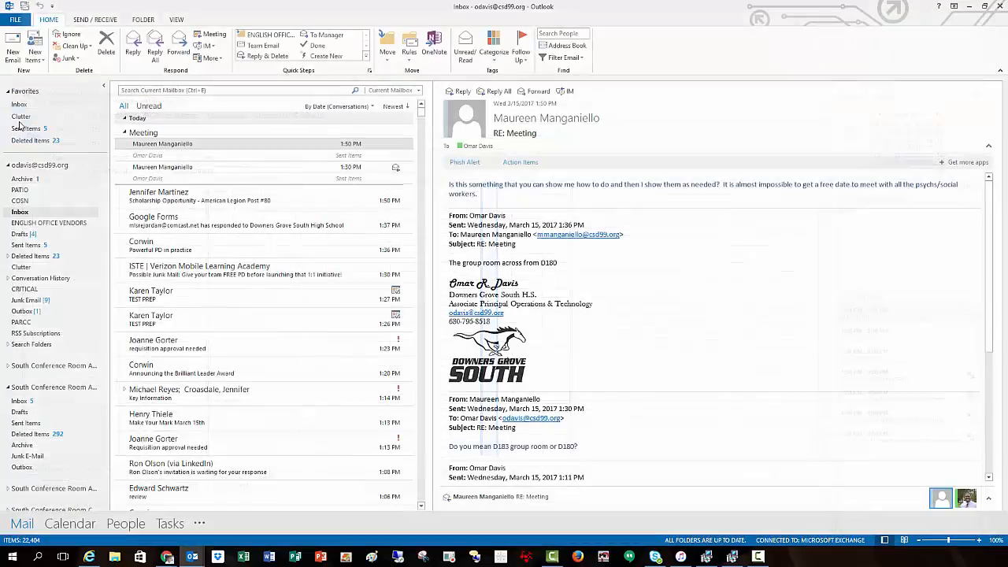